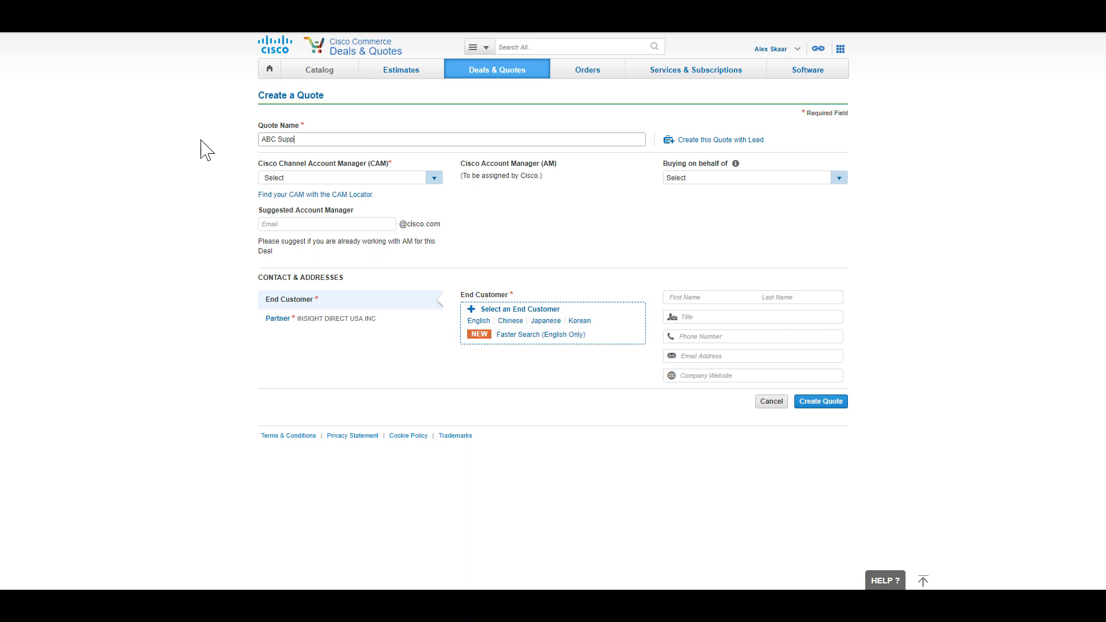
# Step: Complete the quote name 'ABC Supply Network Refresh', choose a channel account manager, and enter the suggested account manager's user ID
pyautogui.write('ly Network Refresh')
pyautogui.click(435, 177)
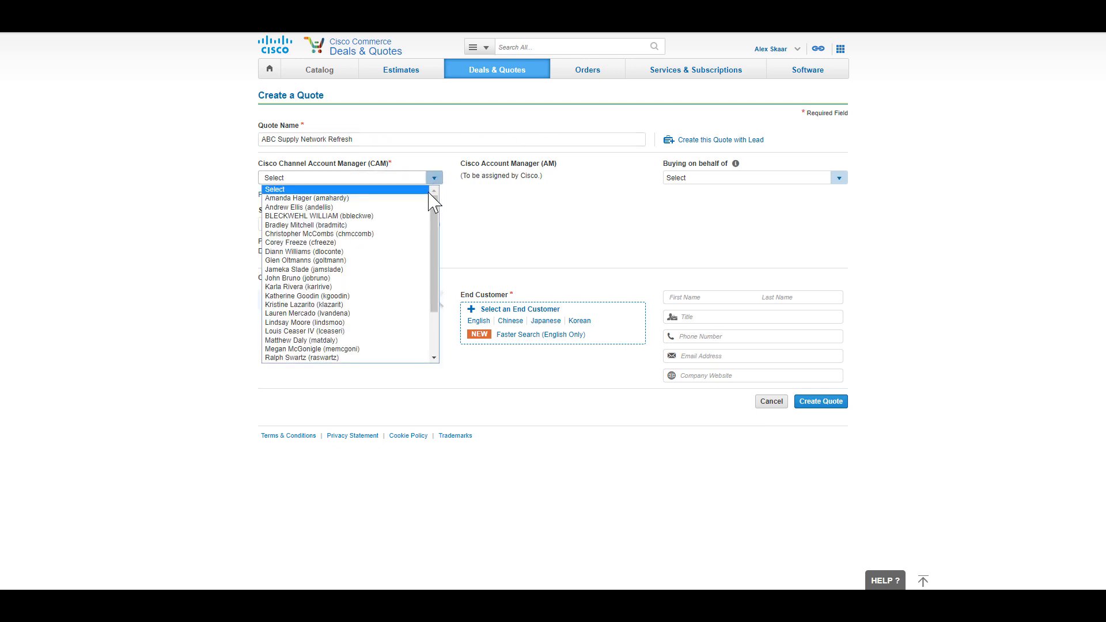
pyautogui.click(413, 226)
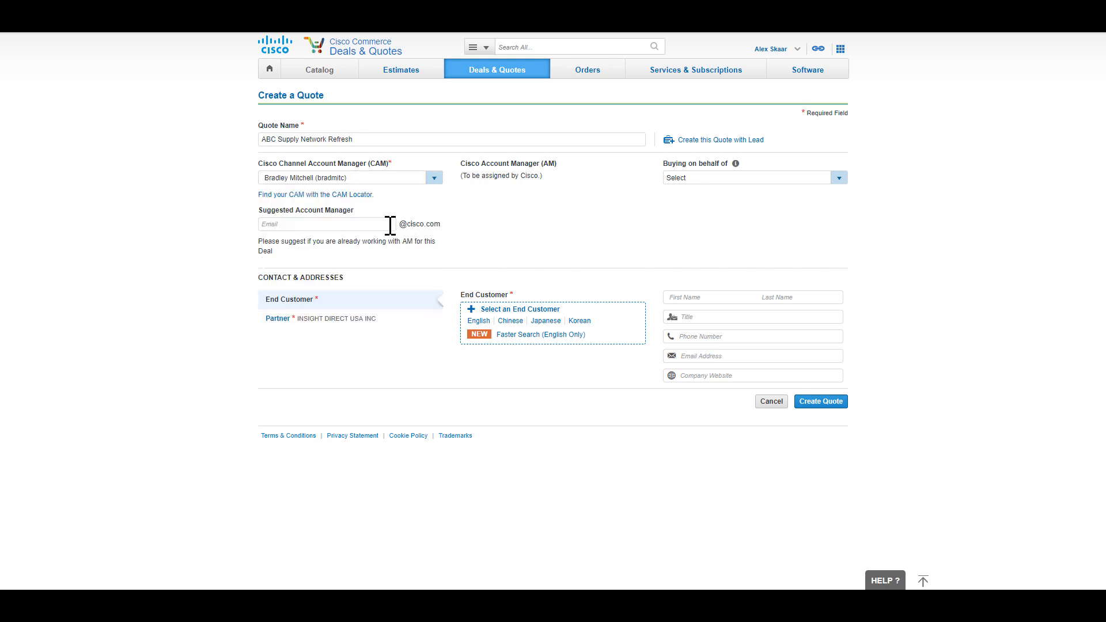
pyautogui.click(390, 225)
# Step: Search 'abc supply' and use ABC SUPPLY COMPANY's Beloit, WI headquarters as the end customer address
pyautogui.click(546, 336)
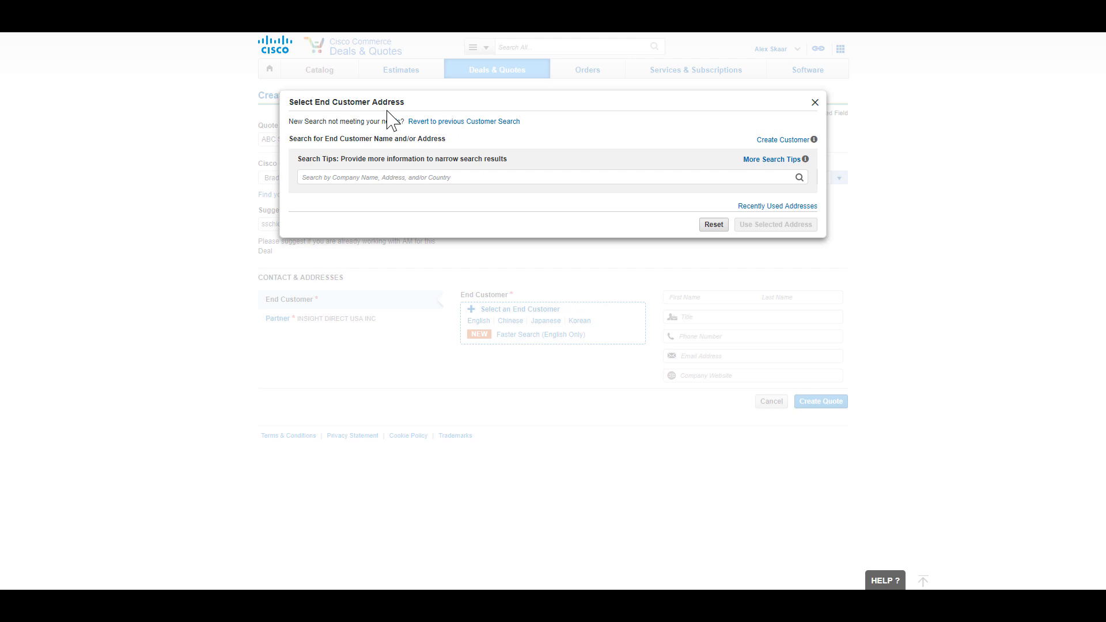
pyautogui.click(374, 178)
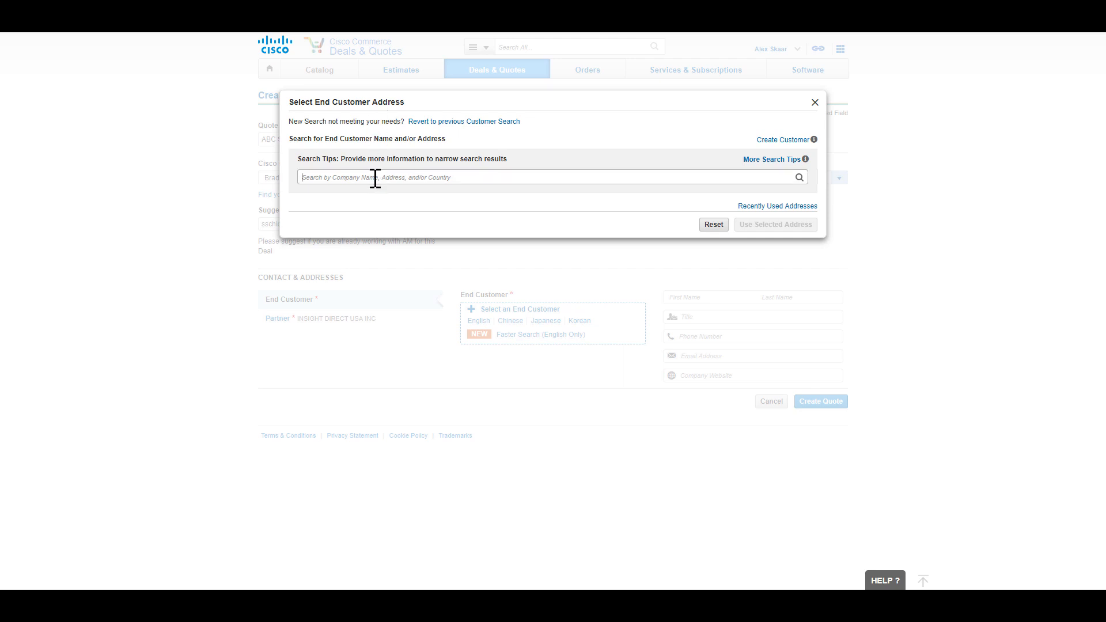
pyautogui.write('abc su')
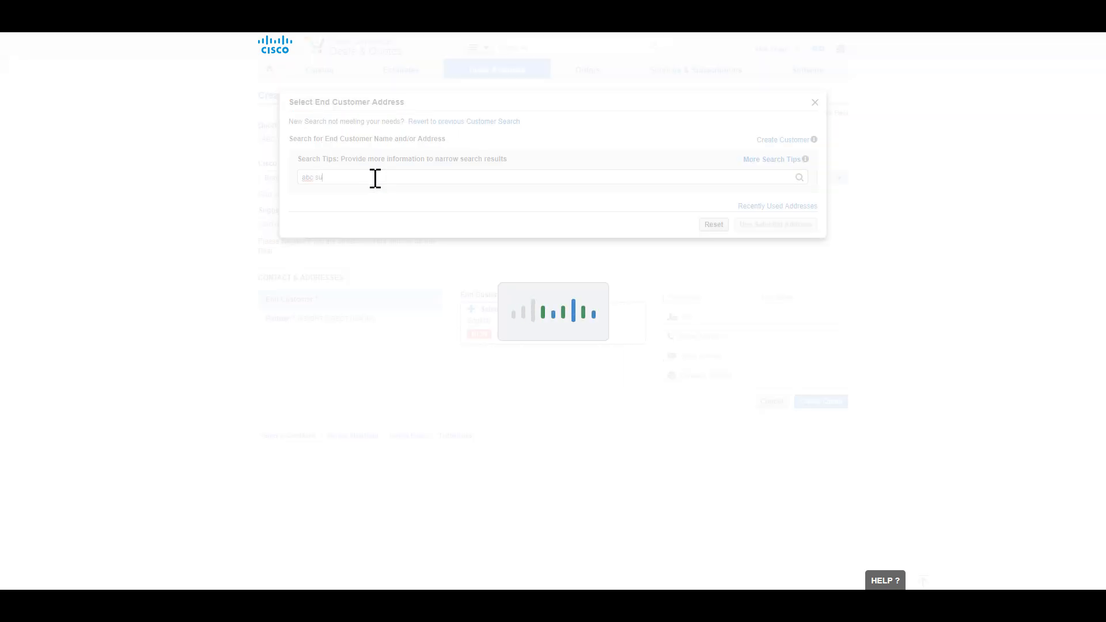
pyautogui.write('pply')
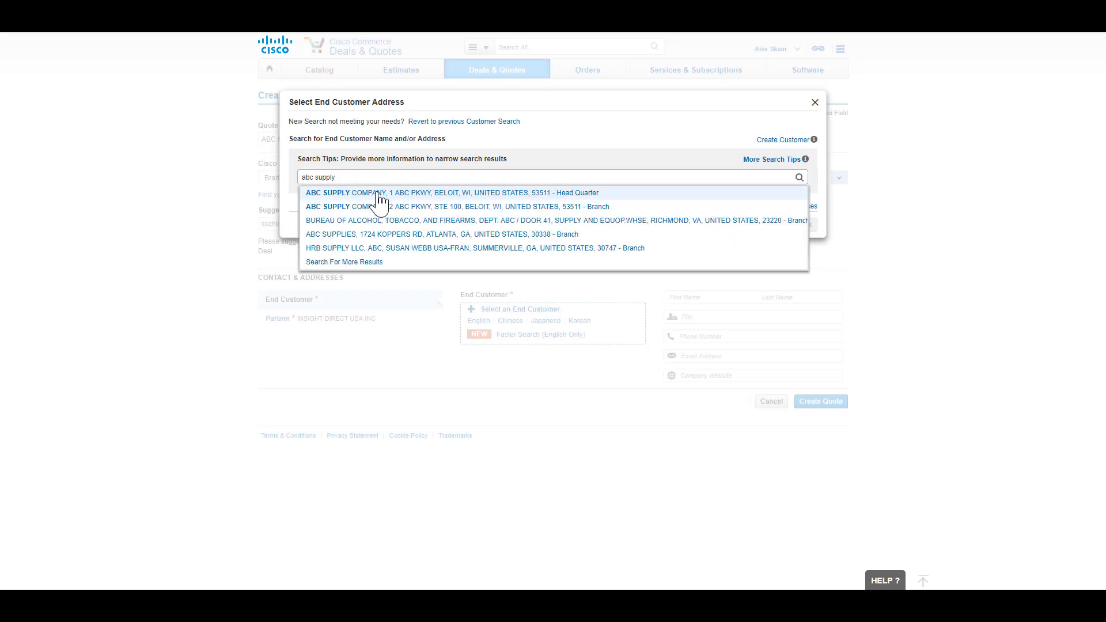
pyautogui.click(378, 194)
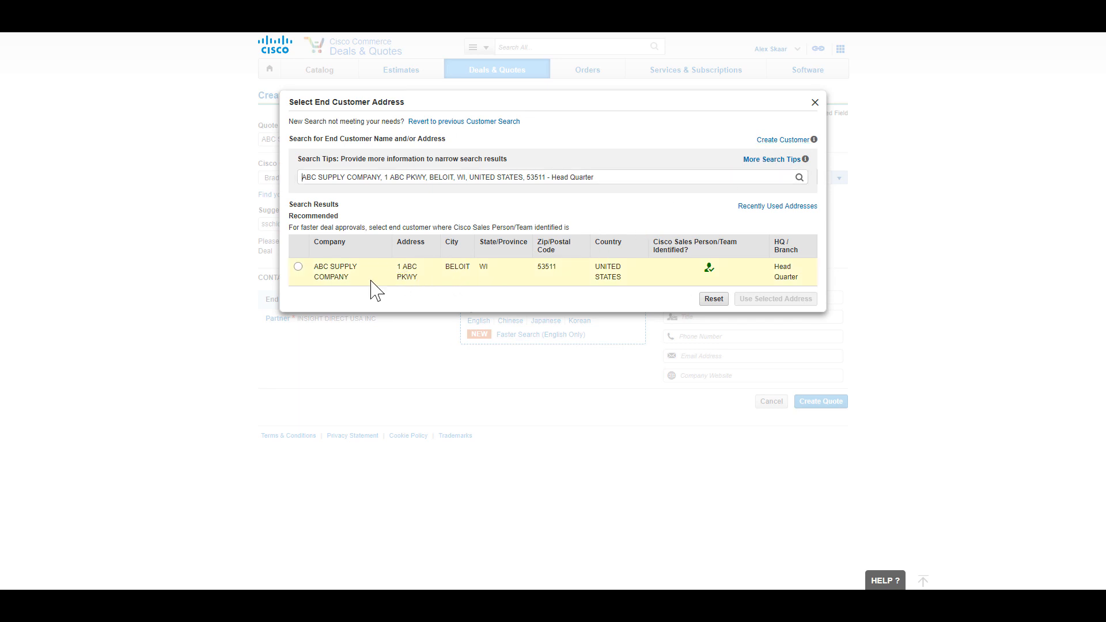
pyautogui.click(298, 266)
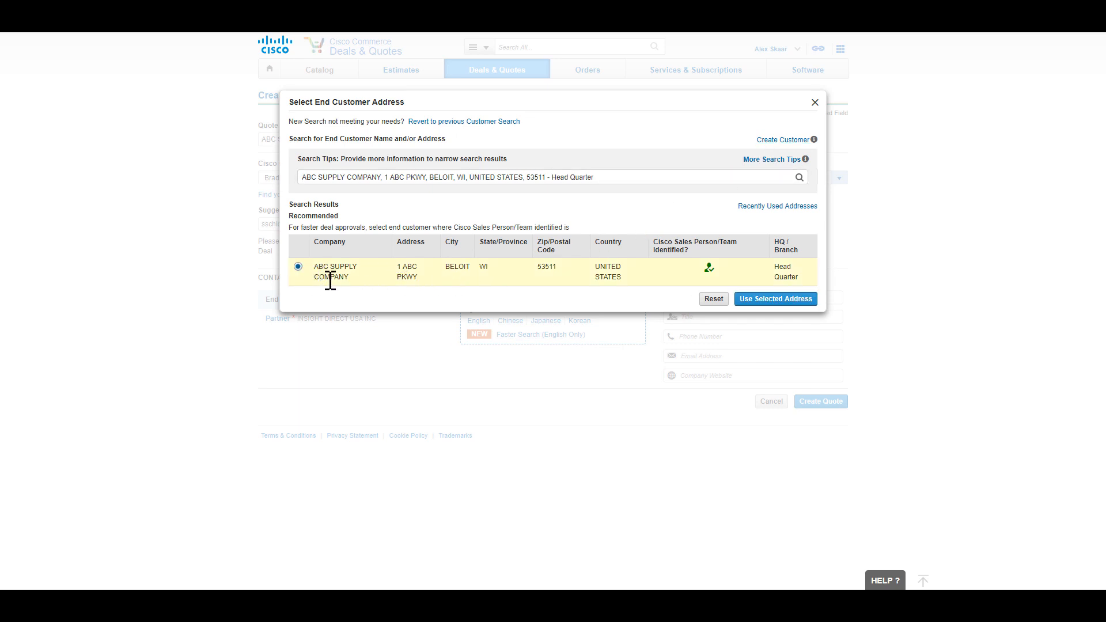
pyautogui.click(761, 302)
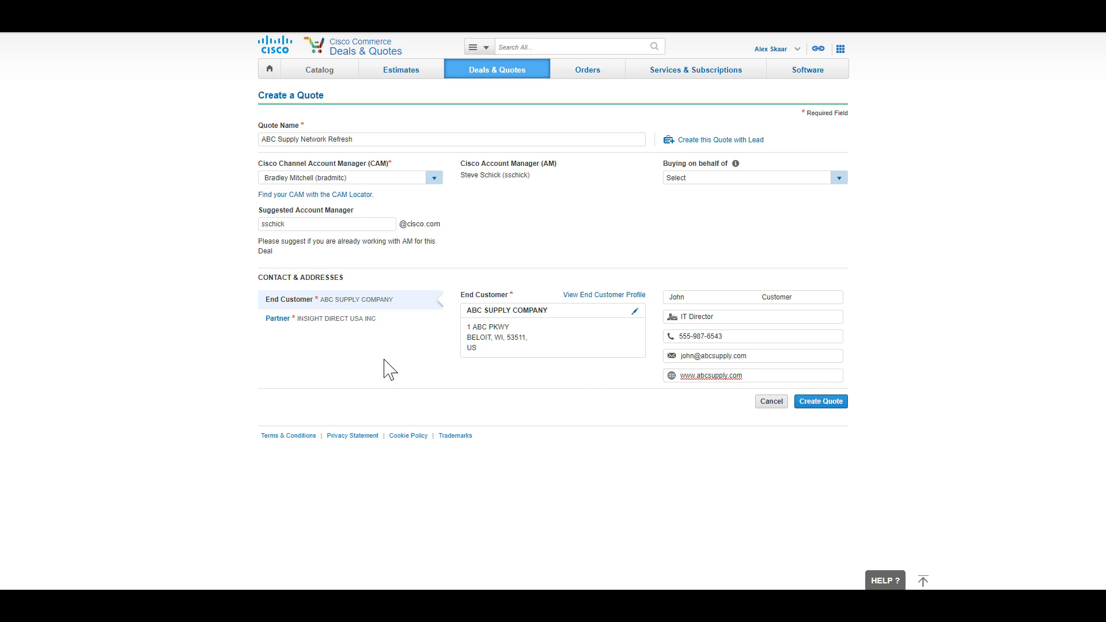
# Step: Fill the partner contact from my user profile and set its title to AE
pyautogui.click(331, 323)
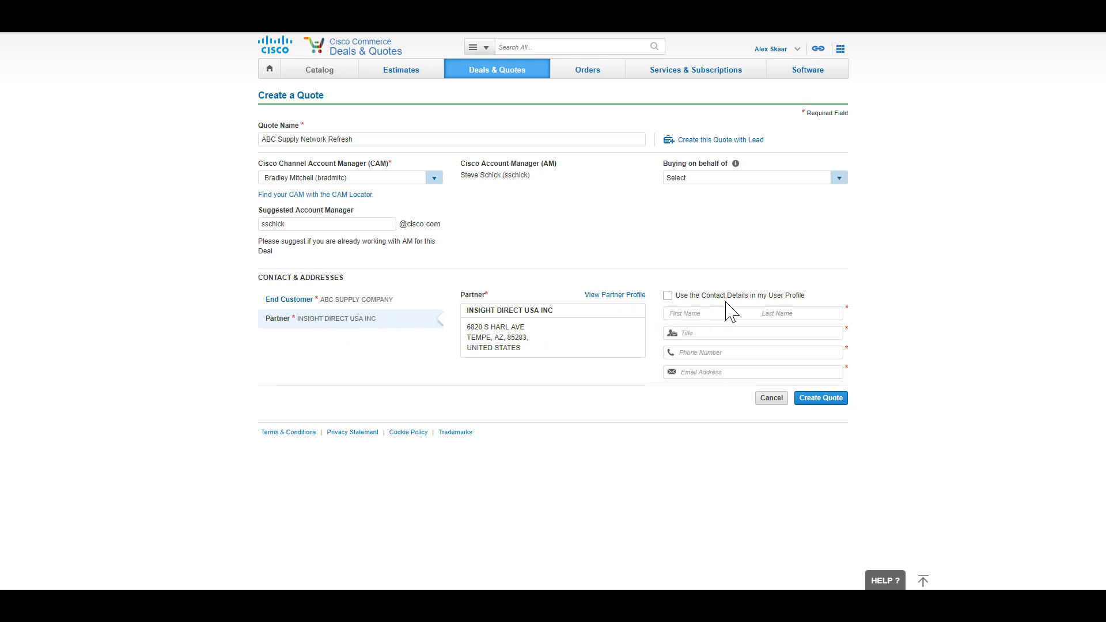
pyautogui.click(667, 295)
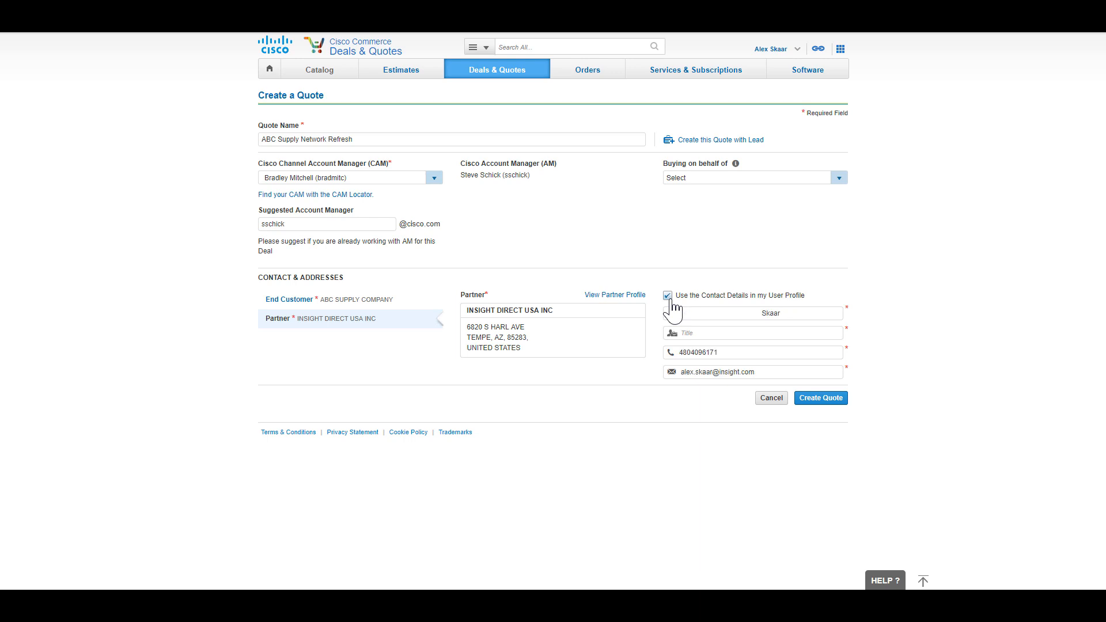
pyautogui.click(730, 333)
pyautogui.write('AE')
# Step: Create the quote, paste the deal description, and choose Other-Resale/Infrastructure, Purchase and 75% - High probability
pyautogui.click(837, 402)
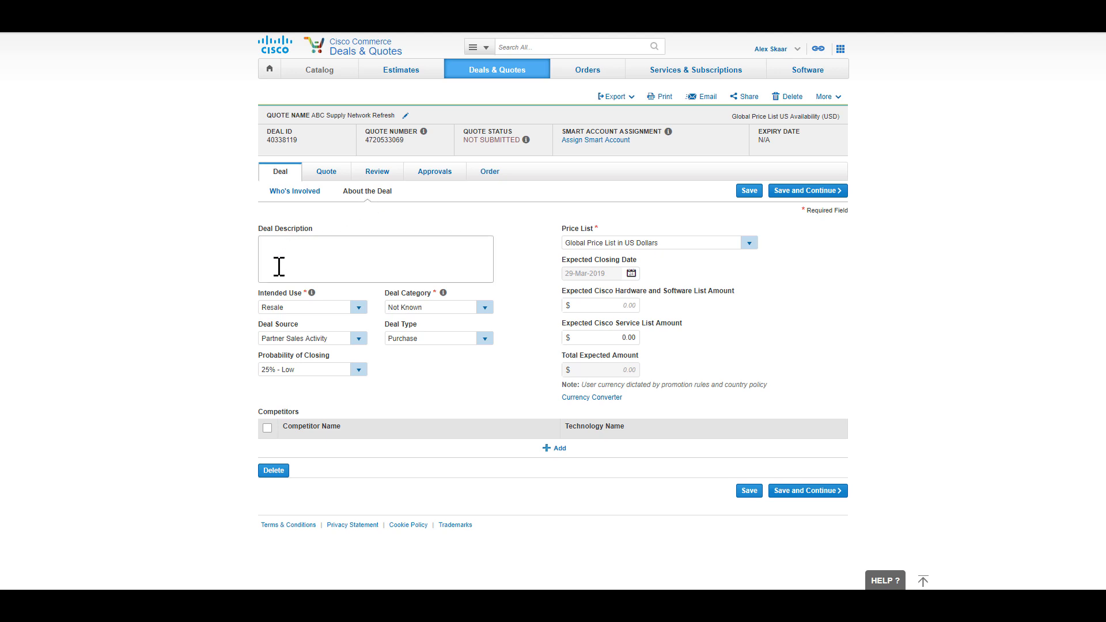
pyautogui.write('ABC Supply Company is Replacing several switches and Wireless Access Points with Meraki in their network')
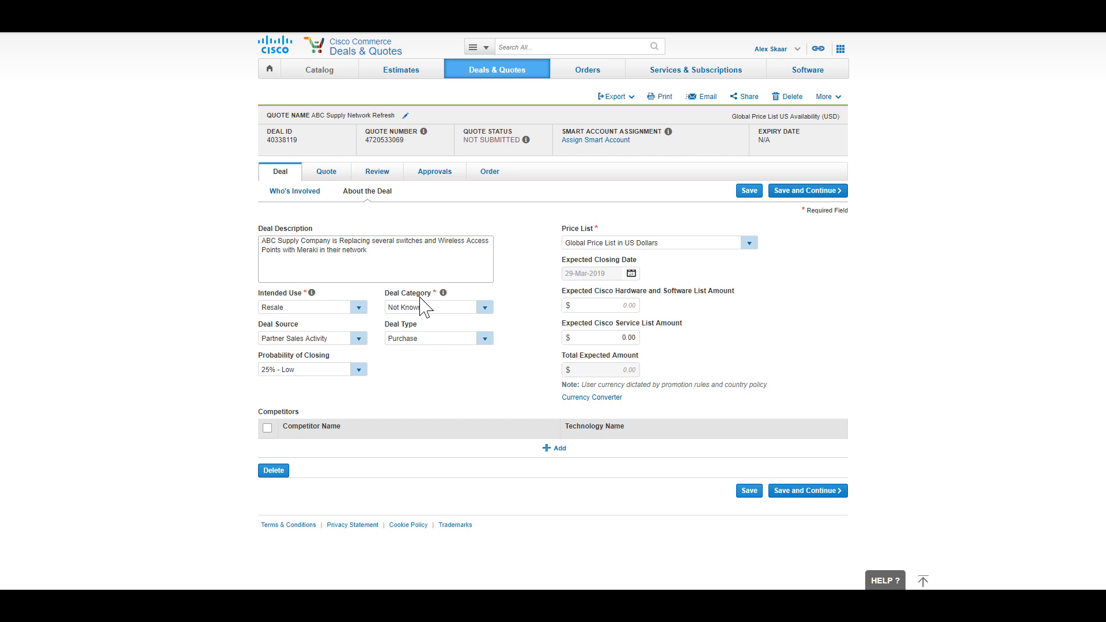
pyautogui.click(485, 308)
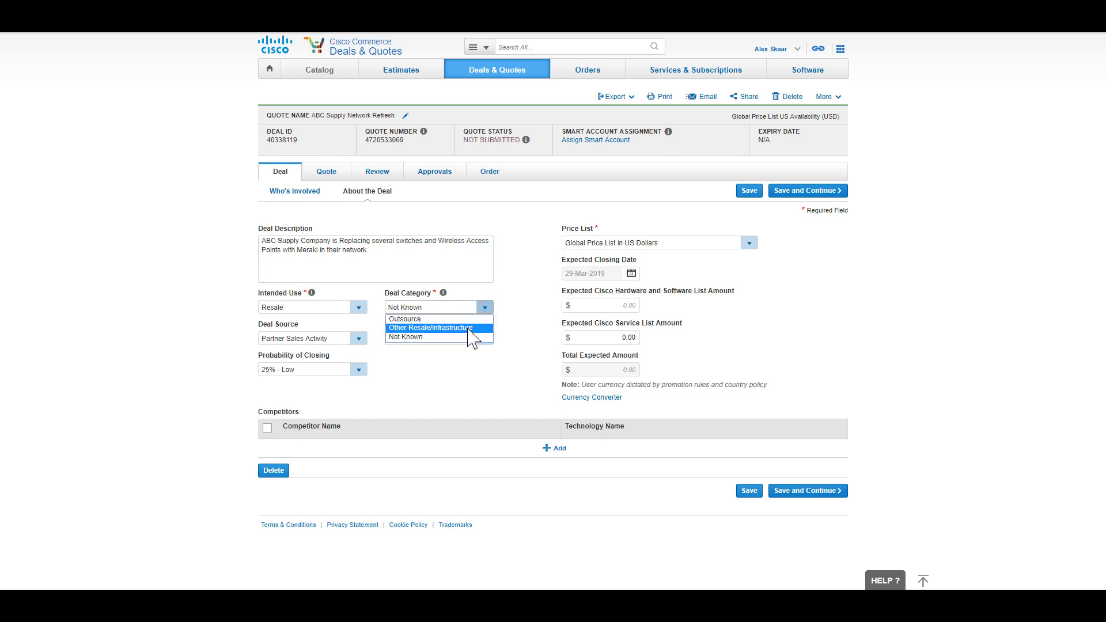
pyautogui.click(468, 327)
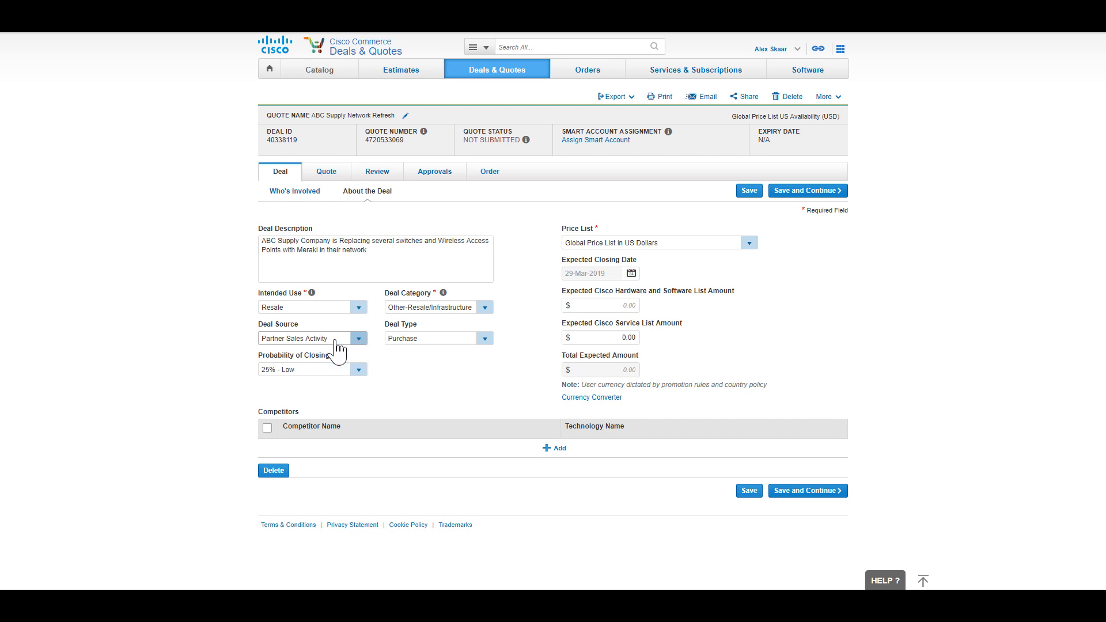
pyautogui.click(483, 340)
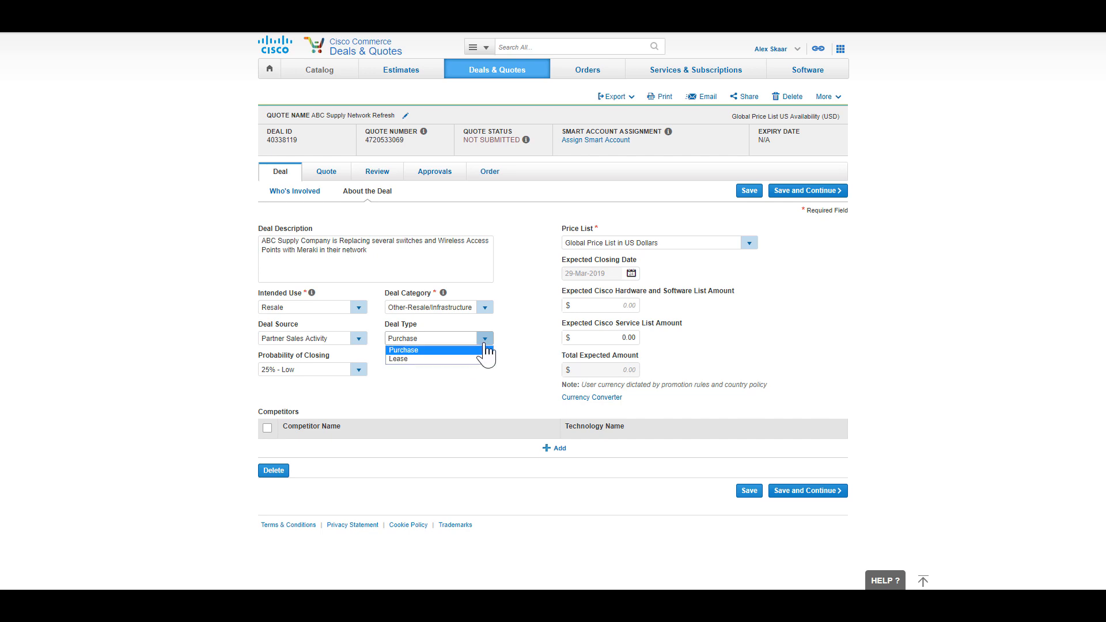
pyautogui.click(485, 351)
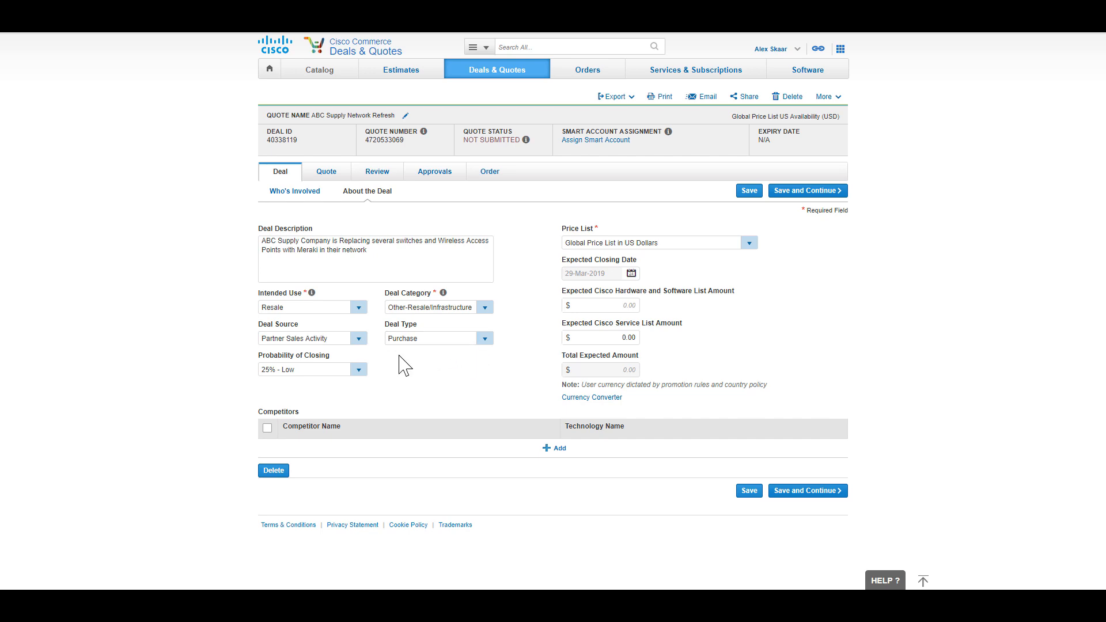
pyautogui.click(360, 370)
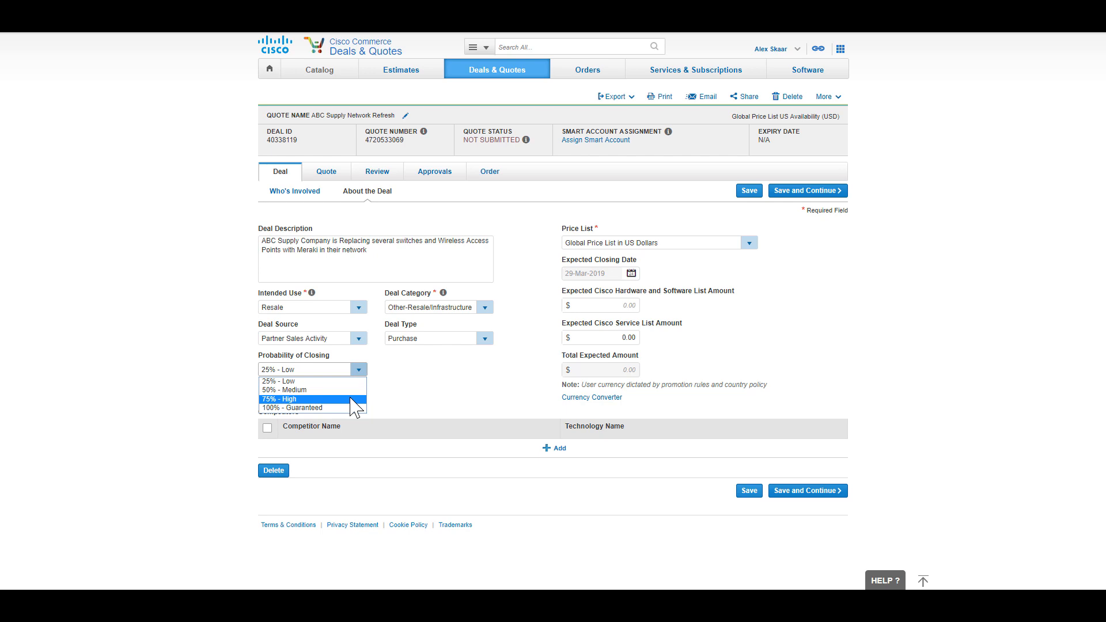
pyautogui.click(355, 399)
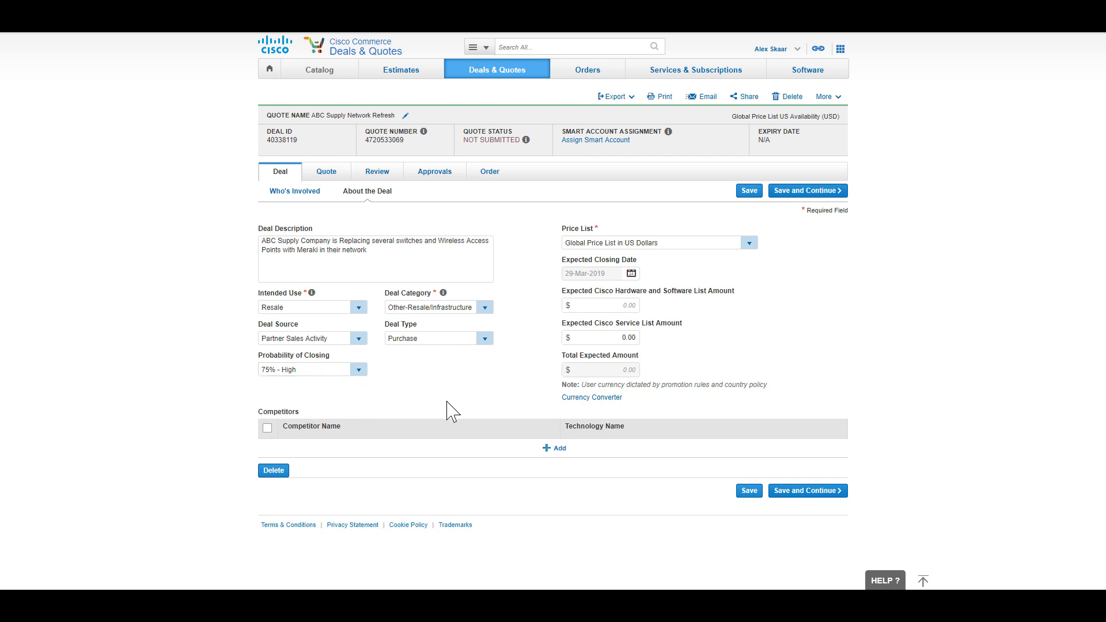
# Step: Use Global Price List US Availability, closing date 29-Mar-2019, hardware/software amount 23000, and save
pyautogui.click(748, 242)
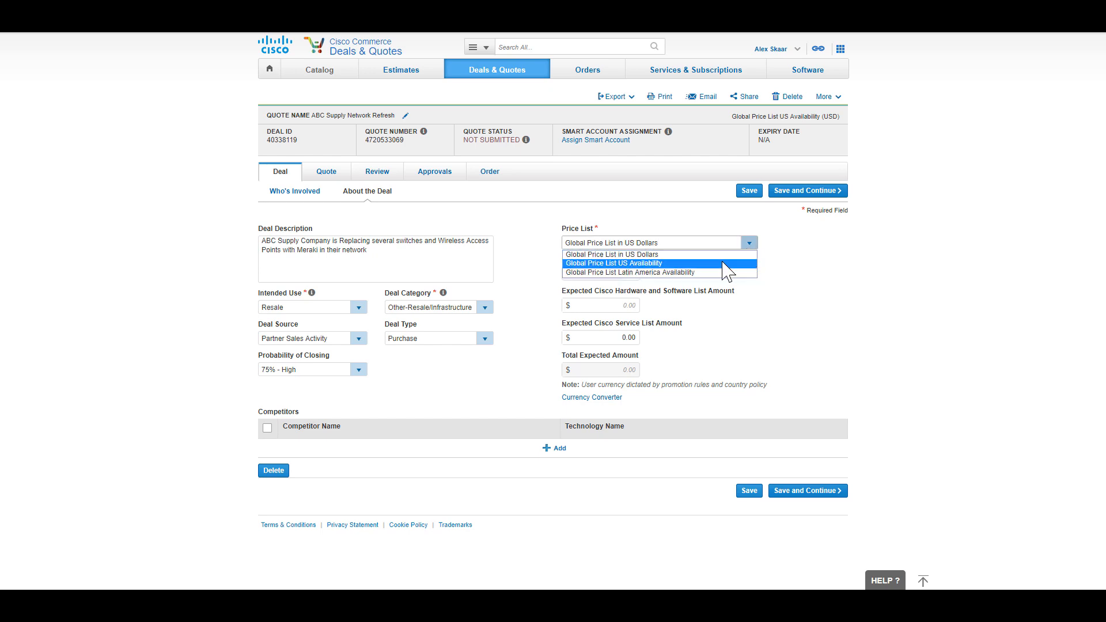
pyautogui.click(724, 264)
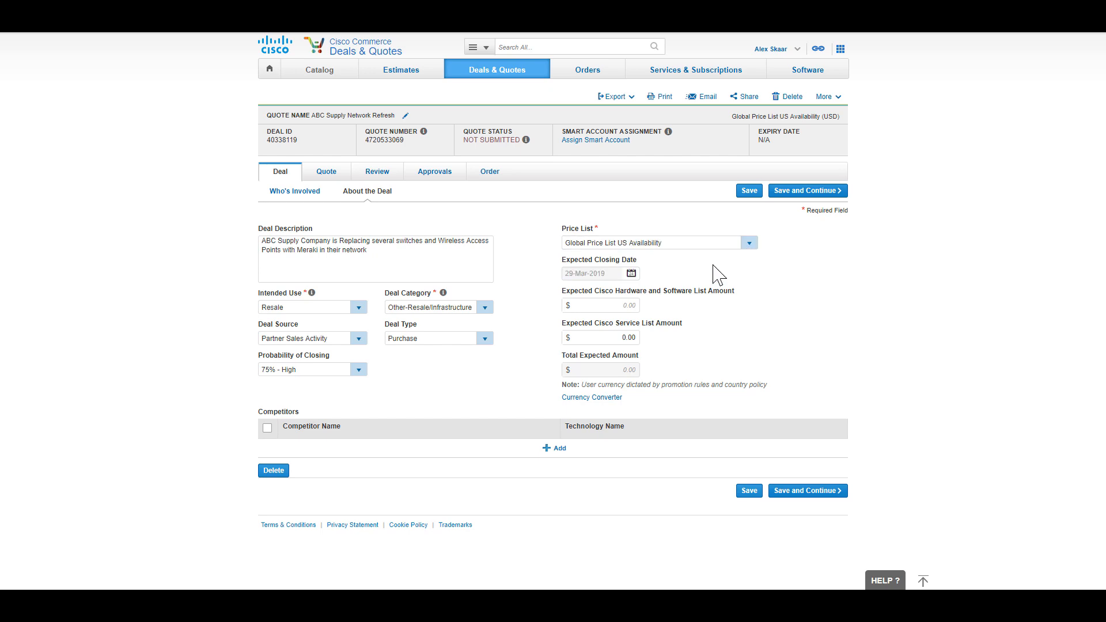
pyautogui.click(633, 276)
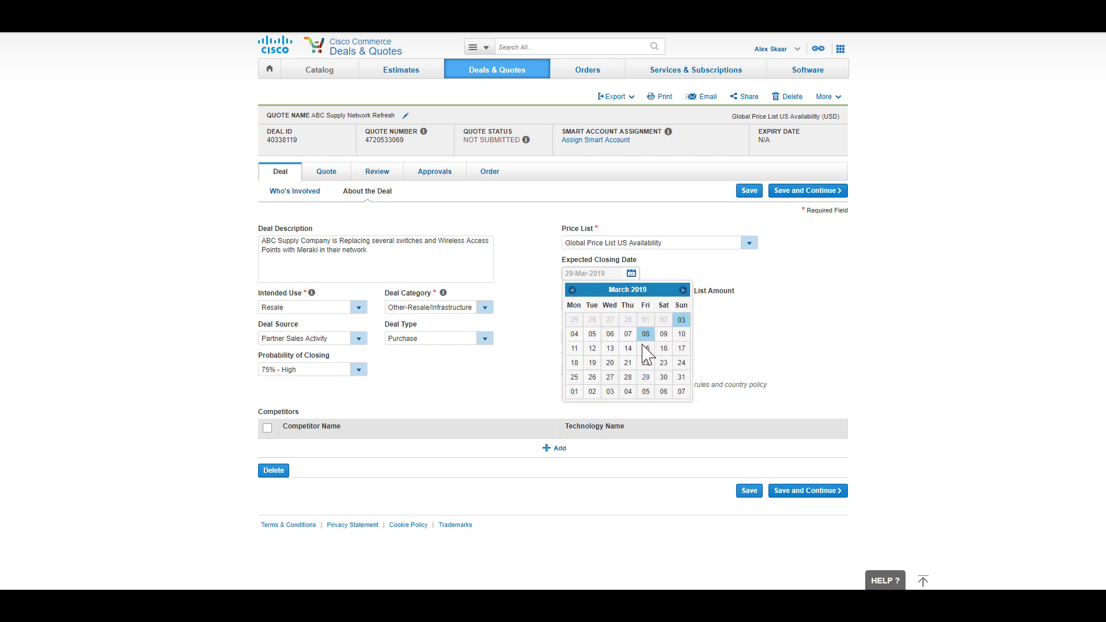
pyautogui.click(644, 379)
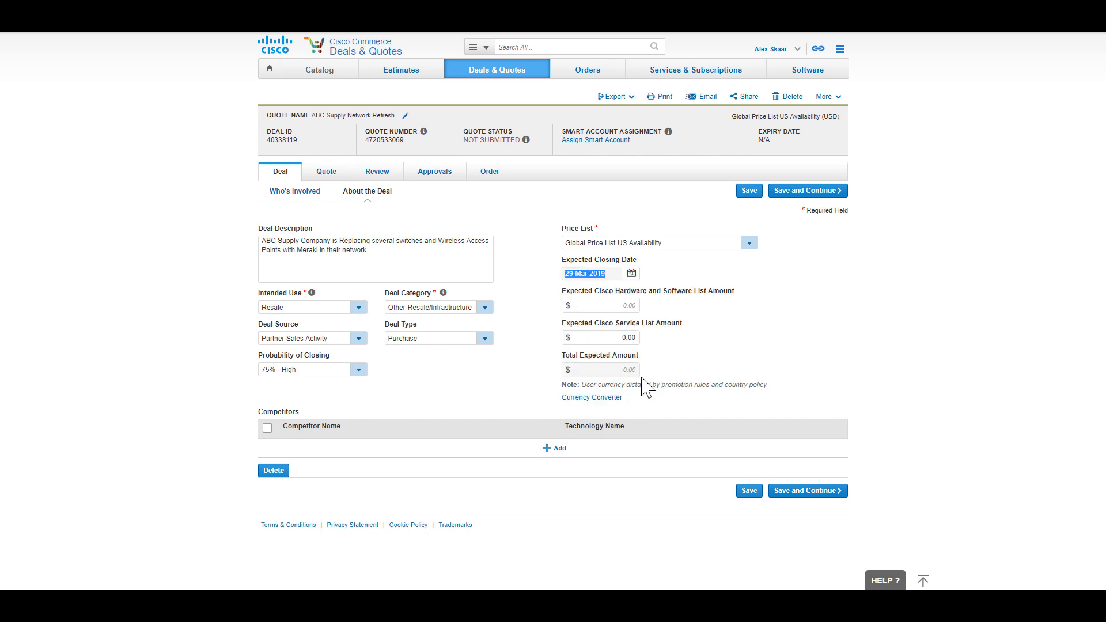
pyautogui.click(621, 307)
pyautogui.write('23000')
pyautogui.click(832, 495)
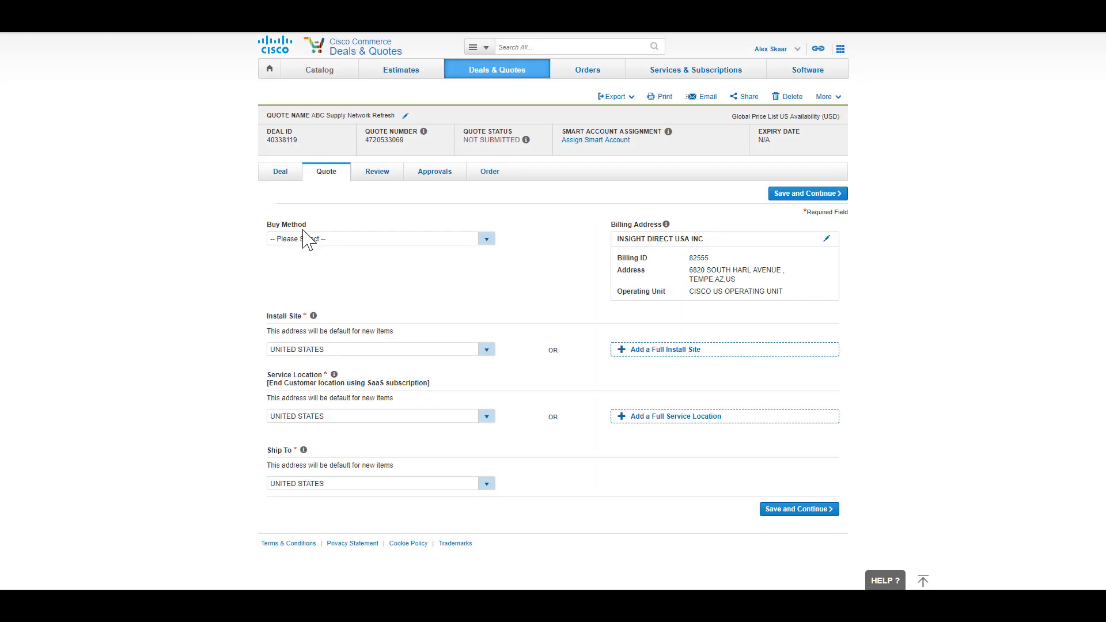
# Step: Choose Cisco as the buy method and save to reach the Items list
pyautogui.click(485, 239)
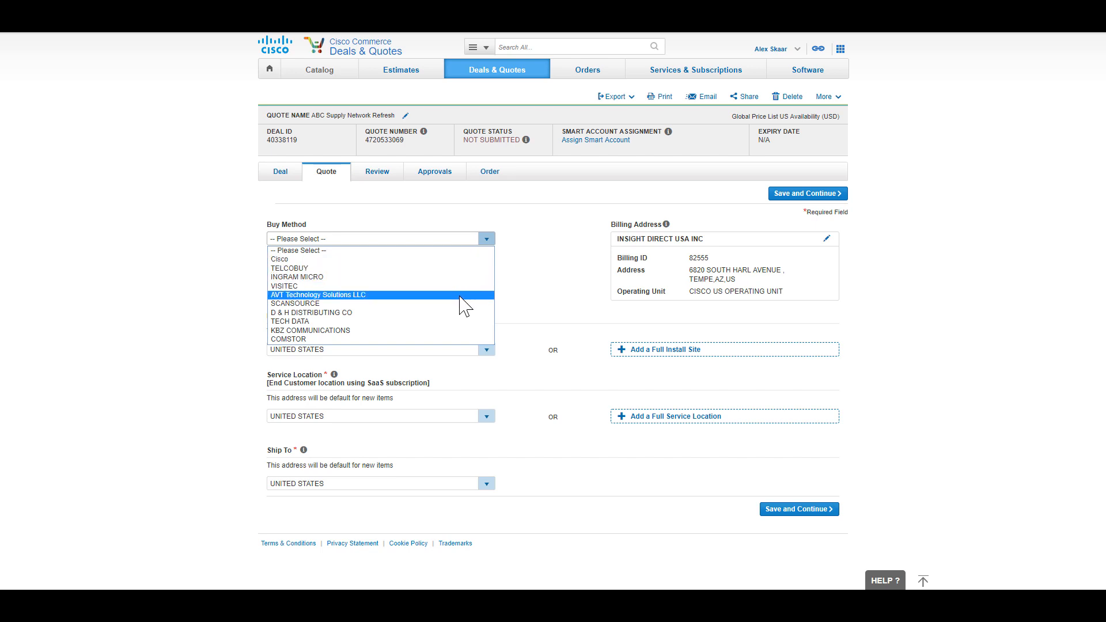
pyautogui.click(469, 261)
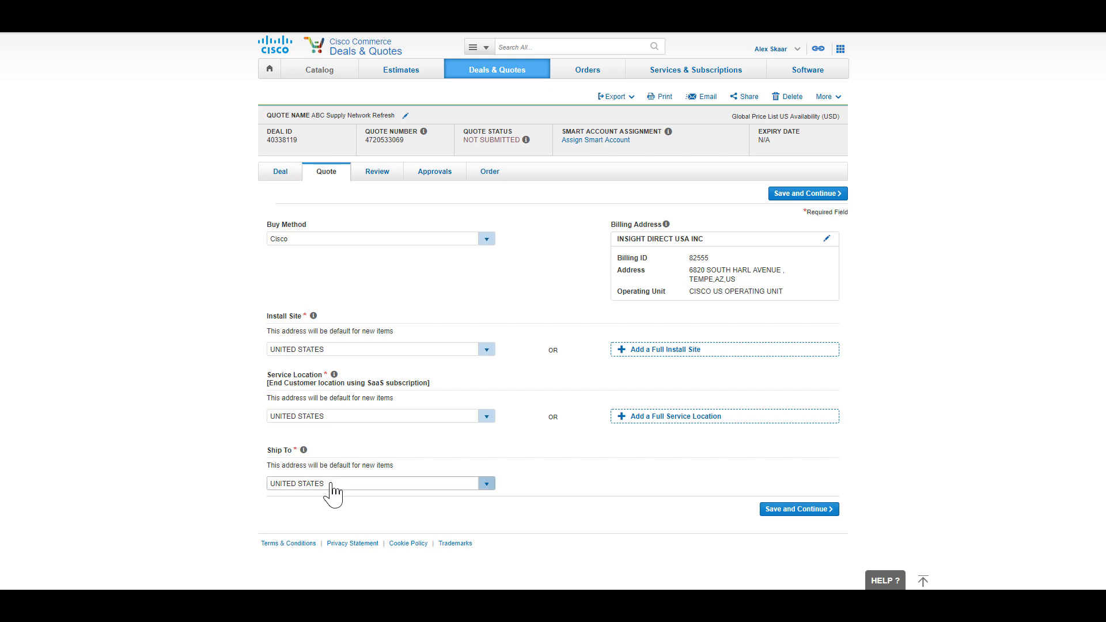
pyautogui.click(814, 514)
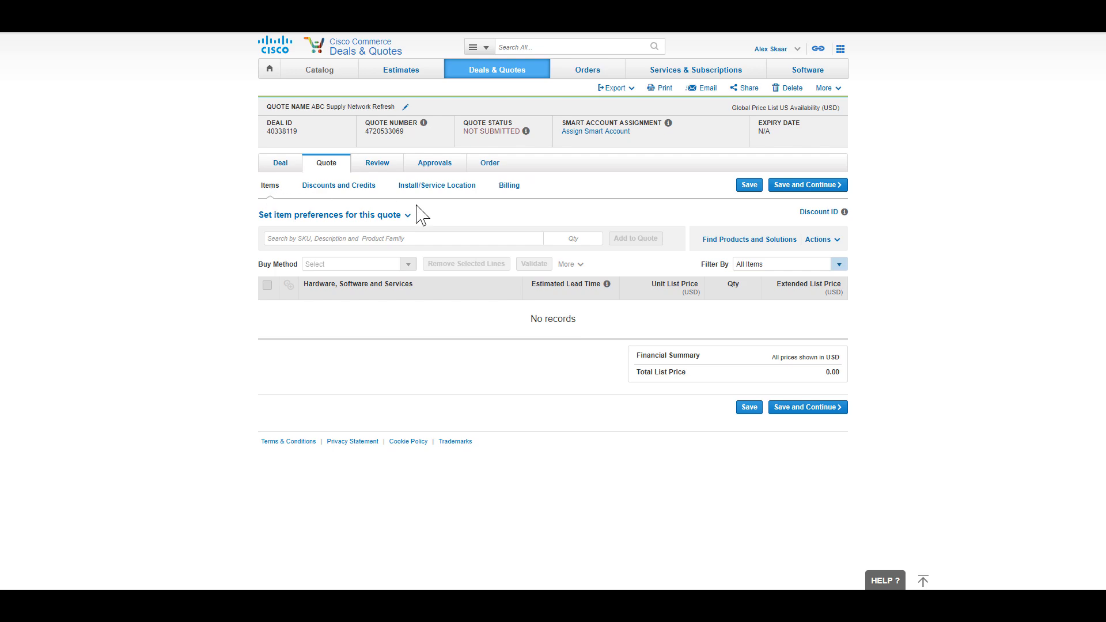
# Step: Find the shared Meraki estimate DL89467872ID and import the entire estimate into the quote
pyautogui.click(821, 240)
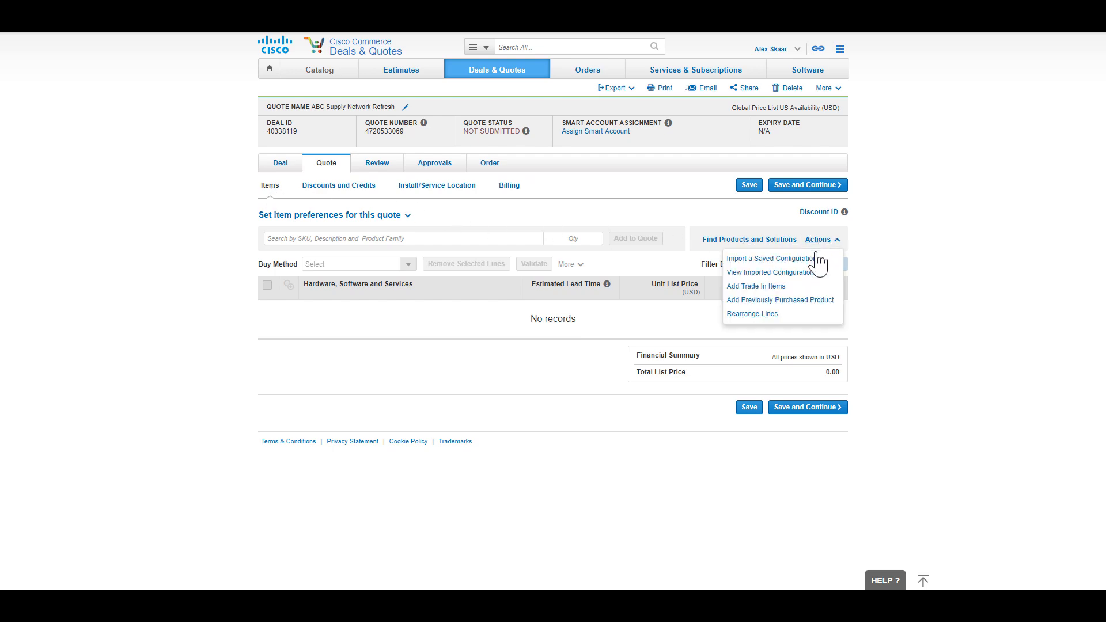
pyautogui.click(816, 260)
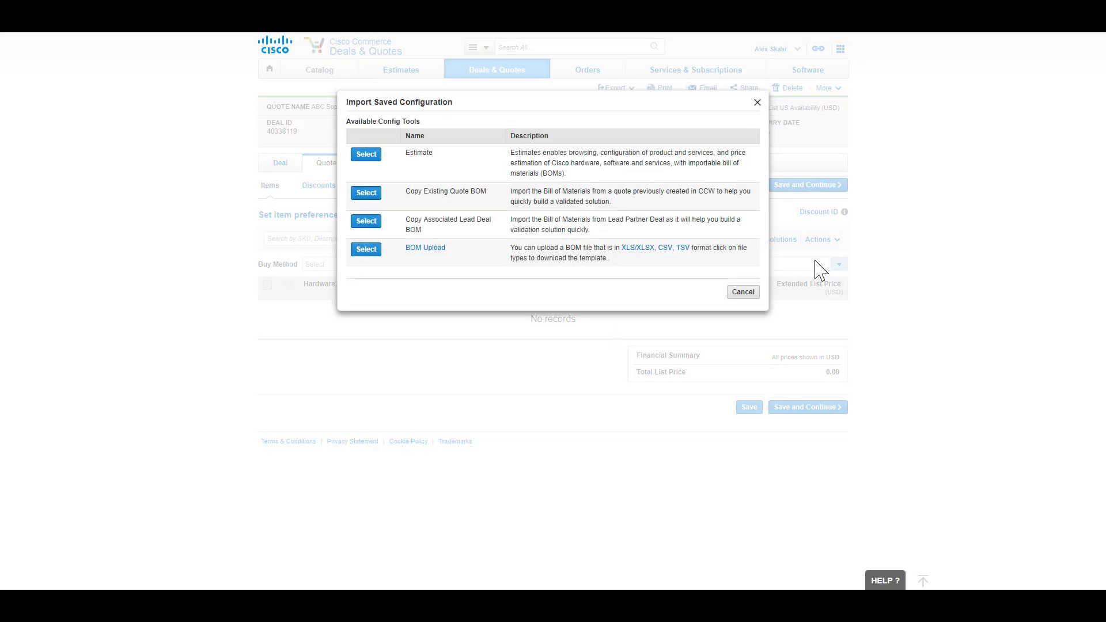
pyautogui.click(372, 162)
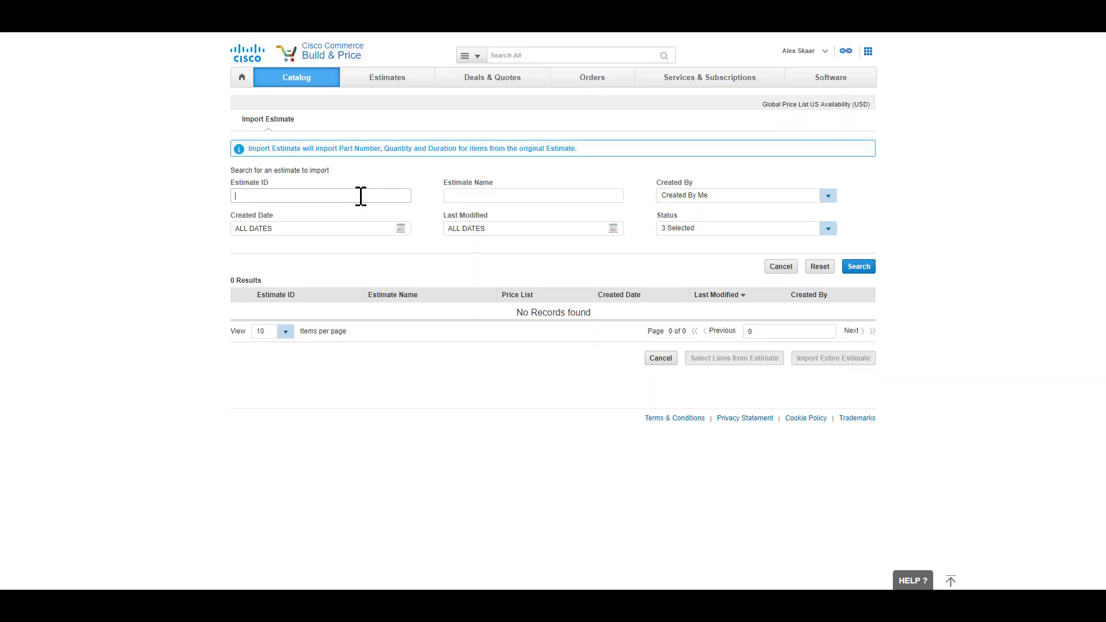
pyautogui.write('DL89467872ID')
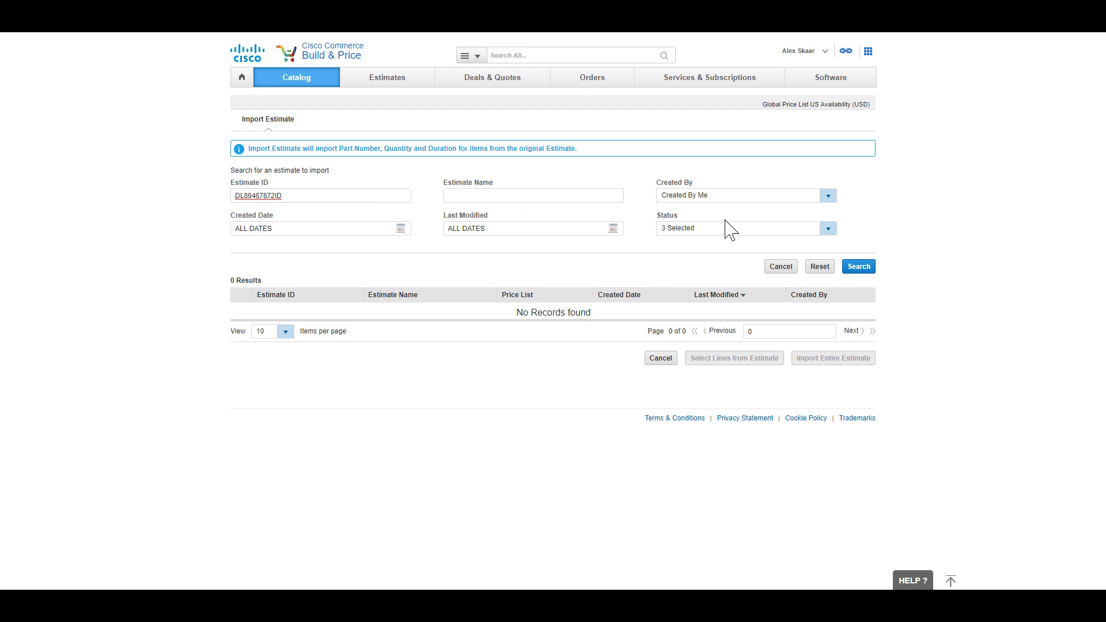
pyautogui.click(827, 197)
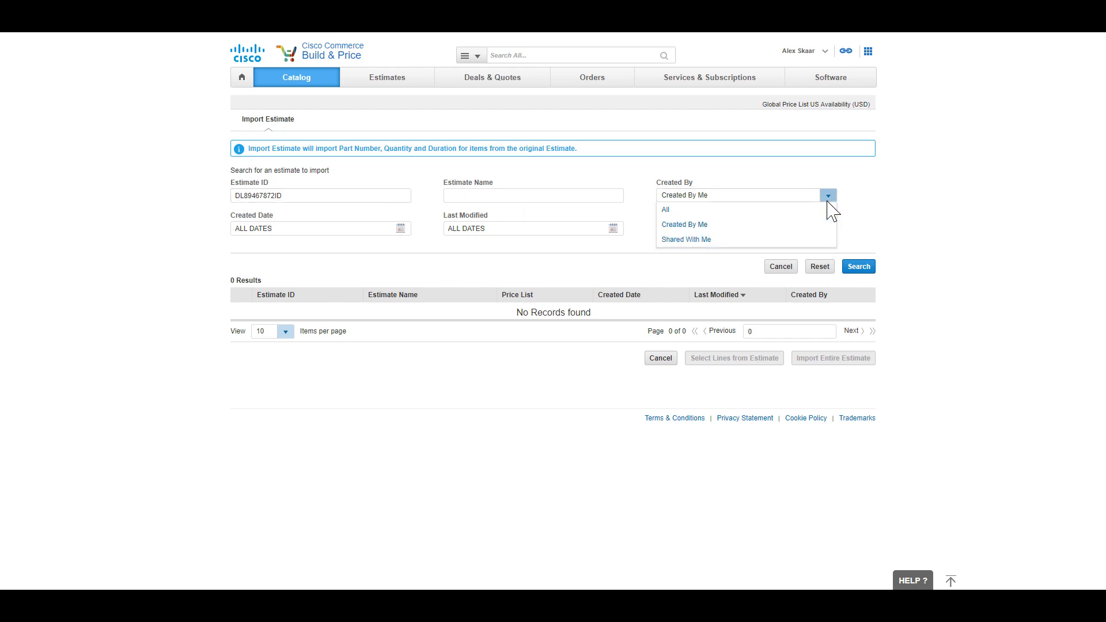
pyautogui.click(820, 237)
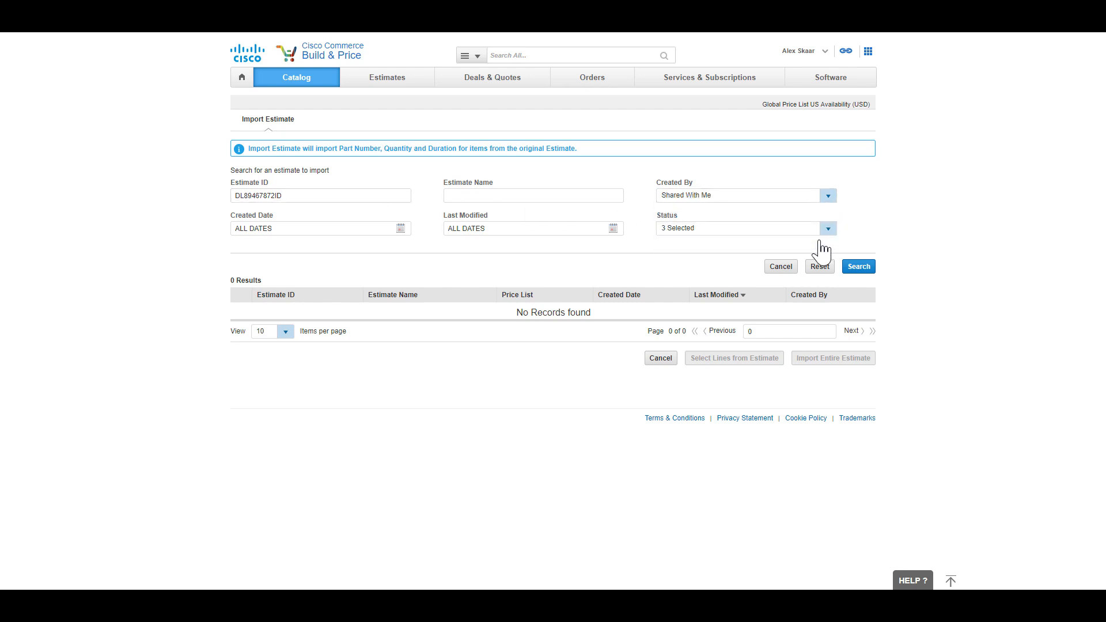
pyautogui.click(853, 270)
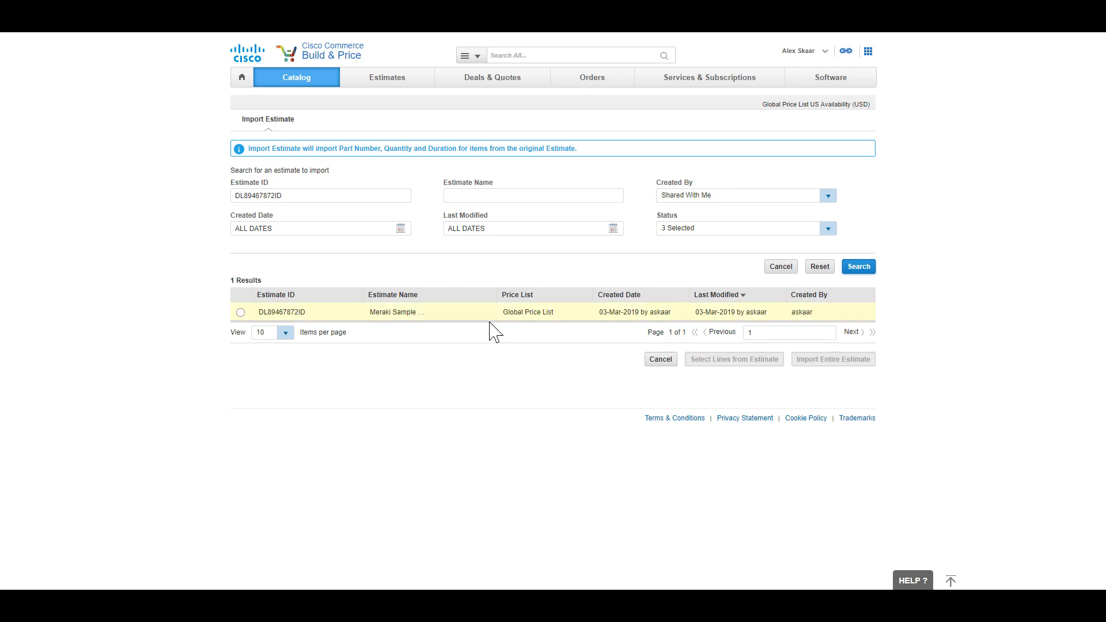
pyautogui.click(240, 313)
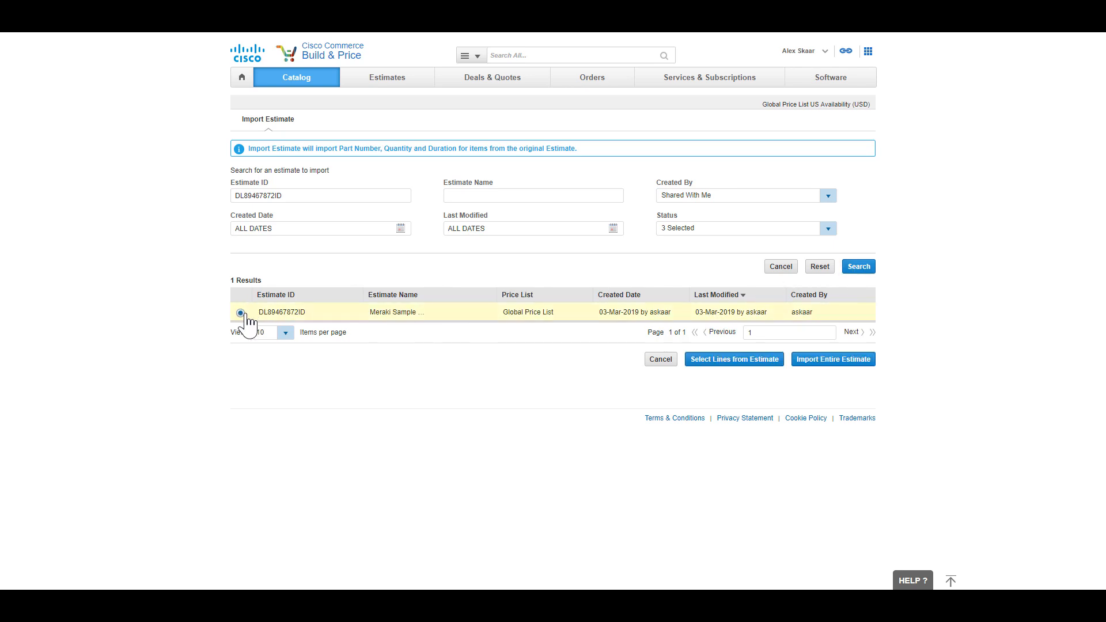
pyautogui.click(865, 361)
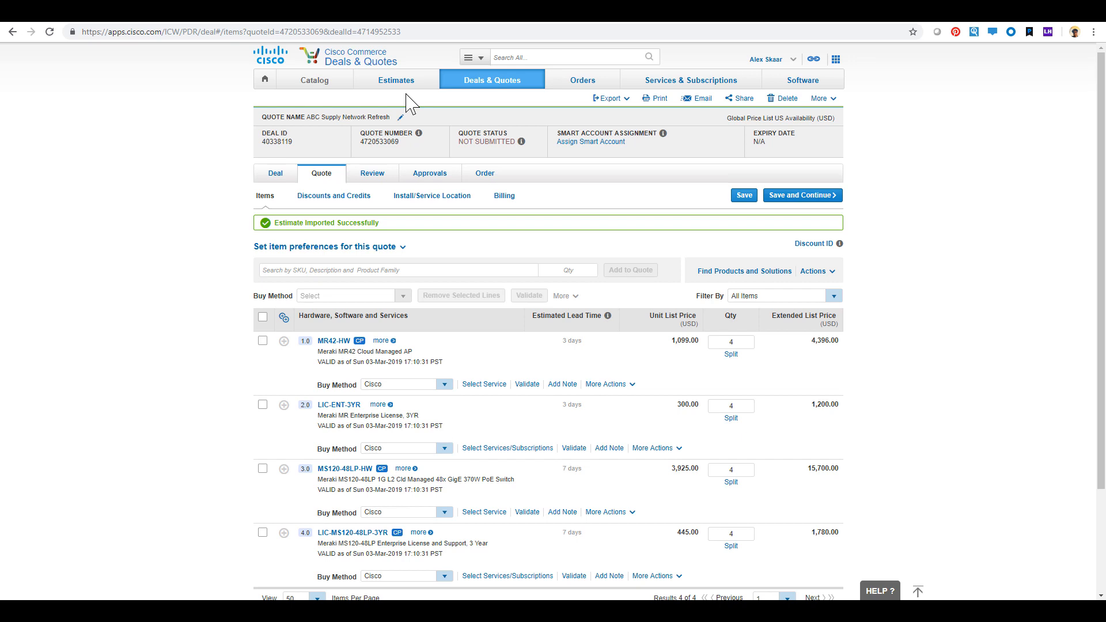
pyautogui.moveTo(408, 92)
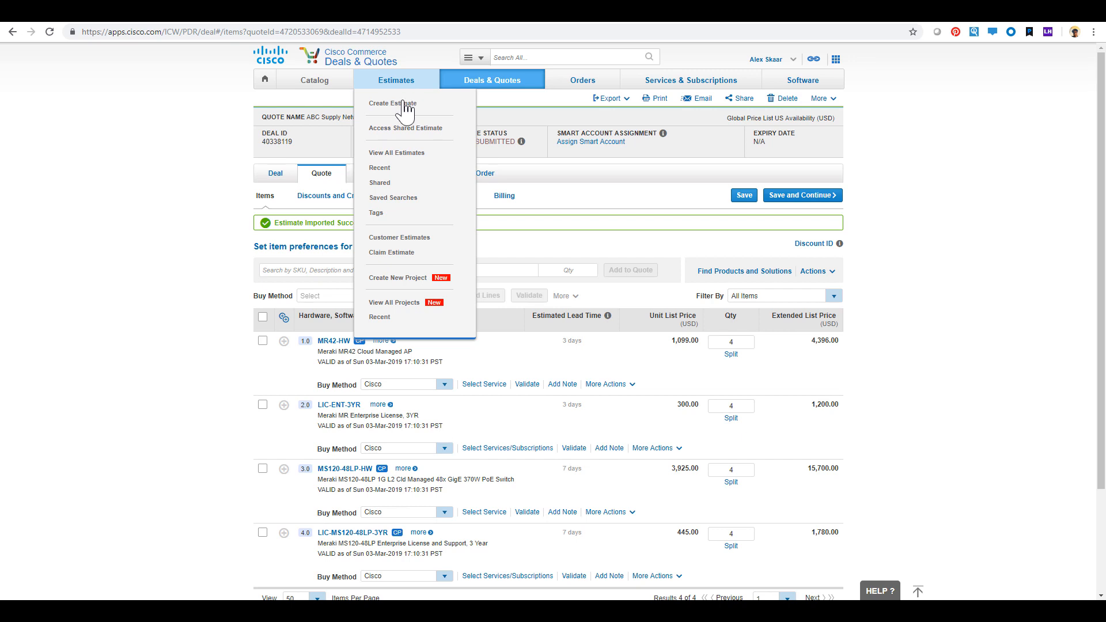
pyautogui.click(400, 132)
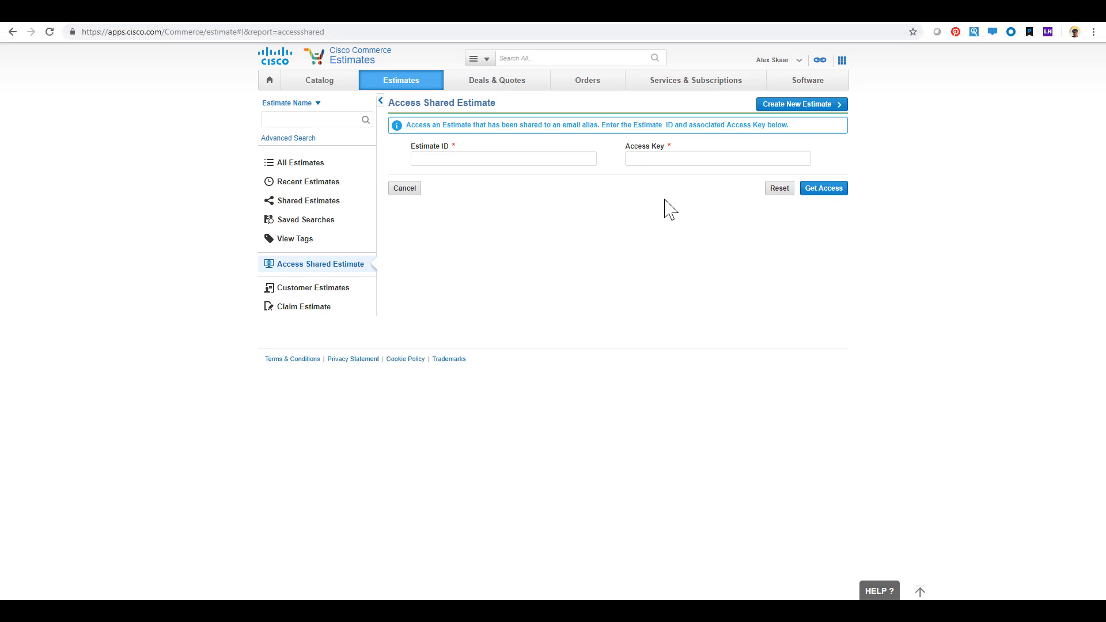
pyautogui.click(12, 32)
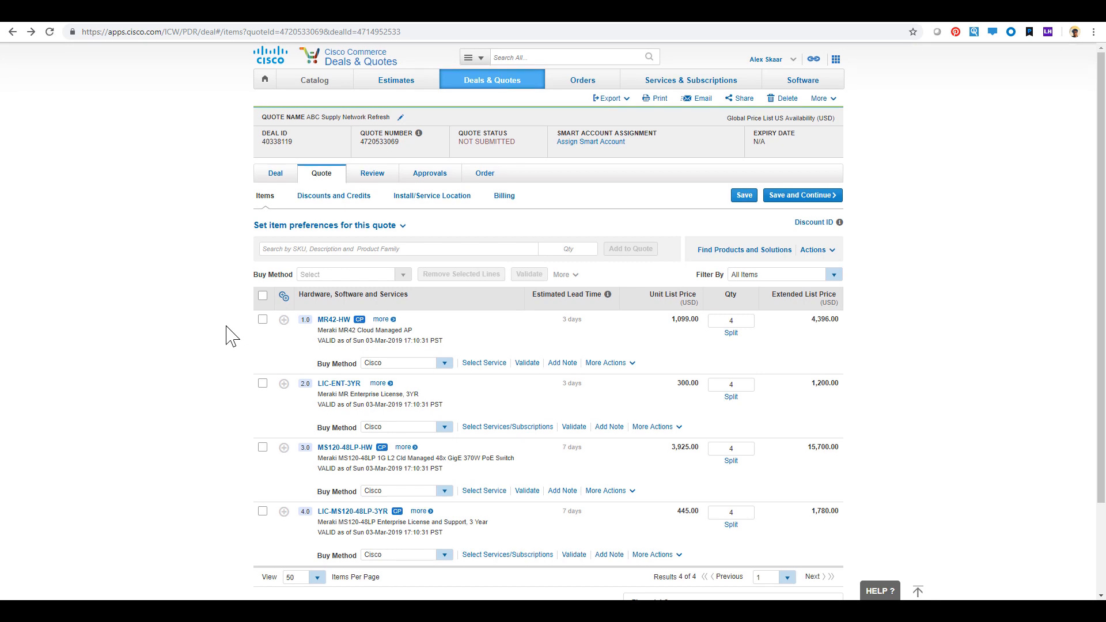
# Step: Save the items to price the quote and open Discounts and Credits
pyautogui.scroll(-3, 230, 345)
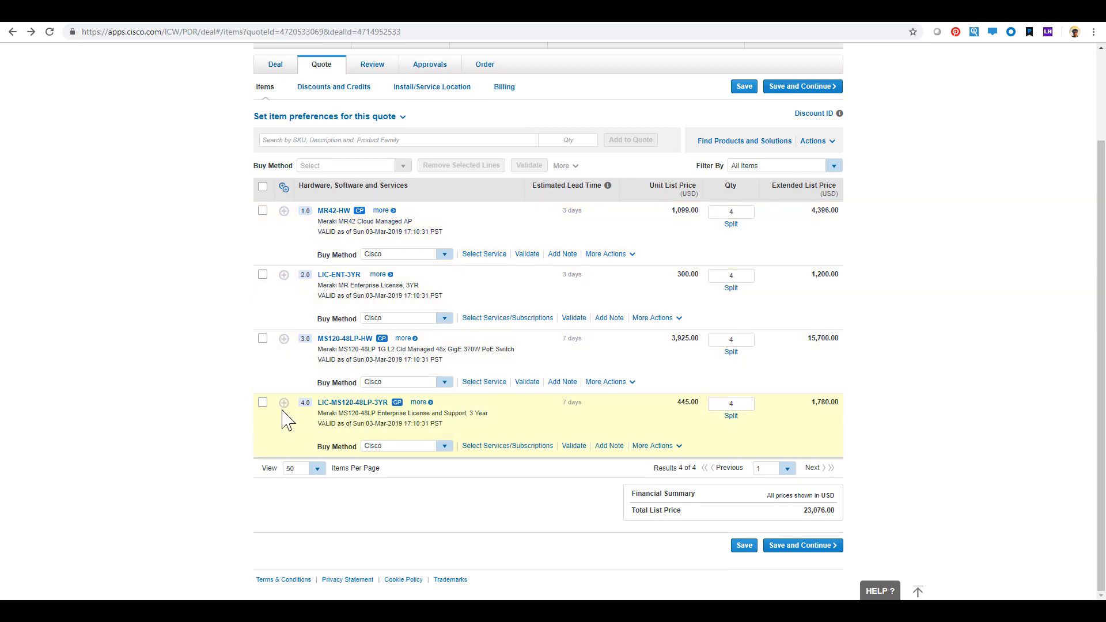
pyautogui.click(778, 547)
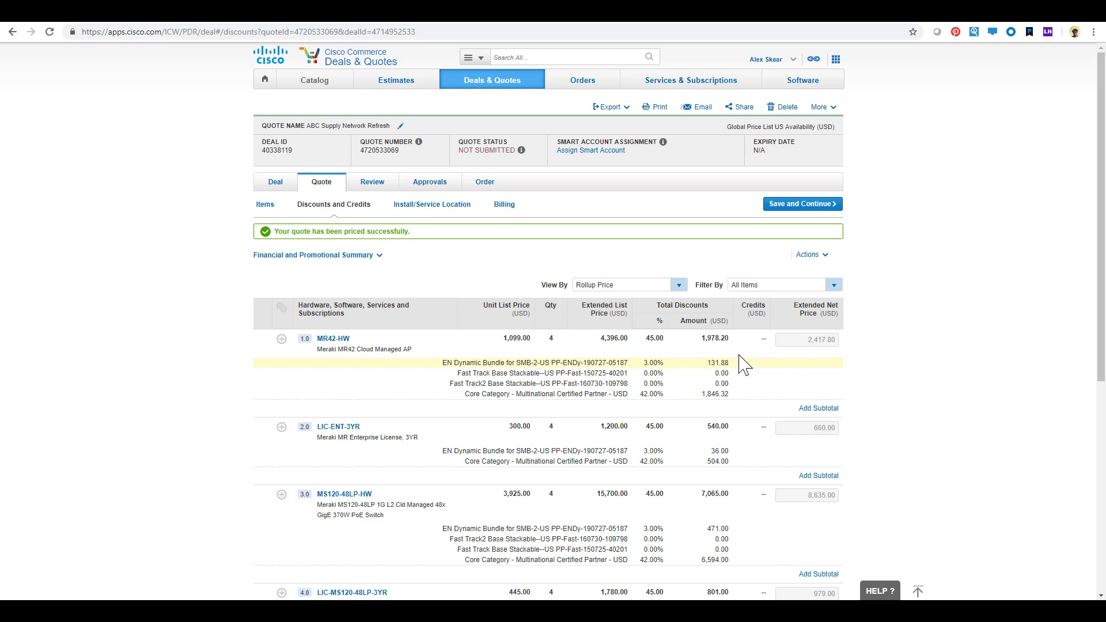
# Step: Continue to the Review tab and submit the quote for approval
pyautogui.click(784, 206)
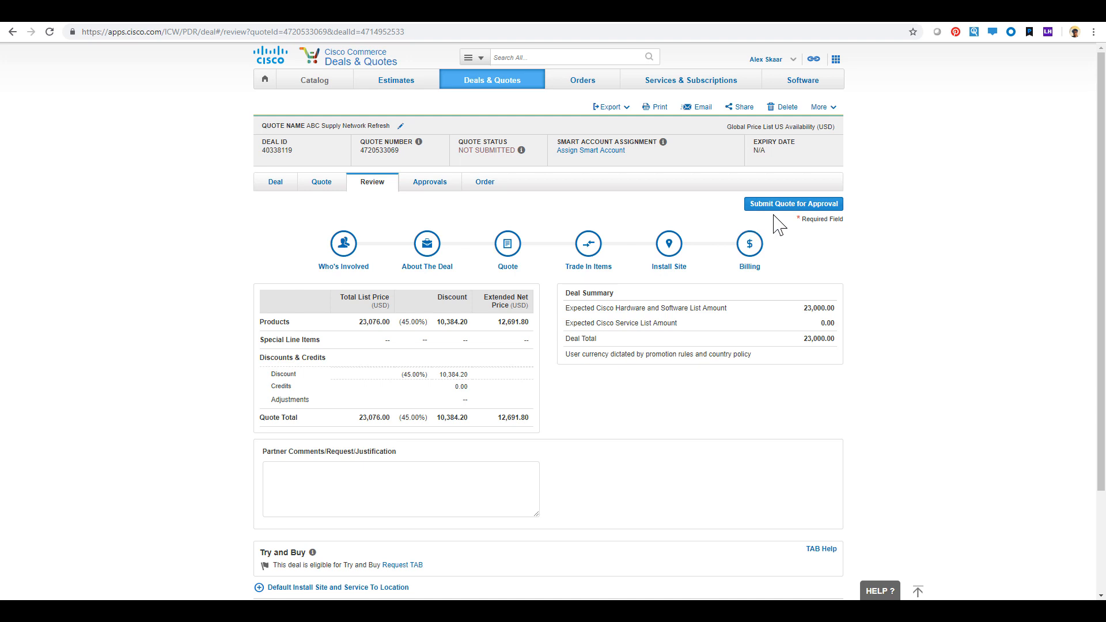
pyautogui.click(828, 208)
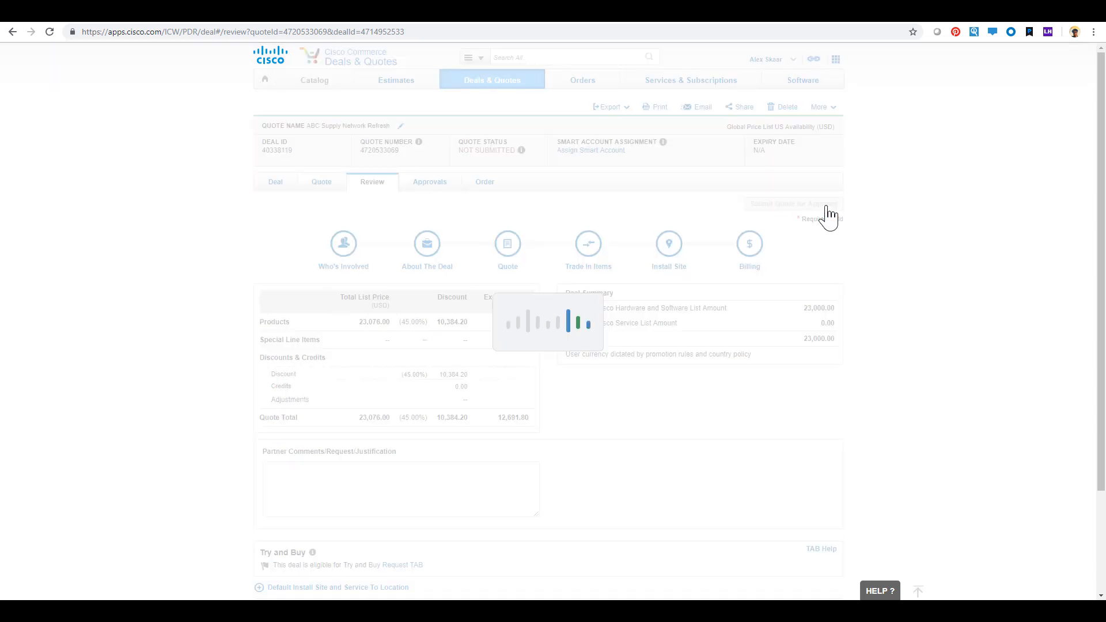